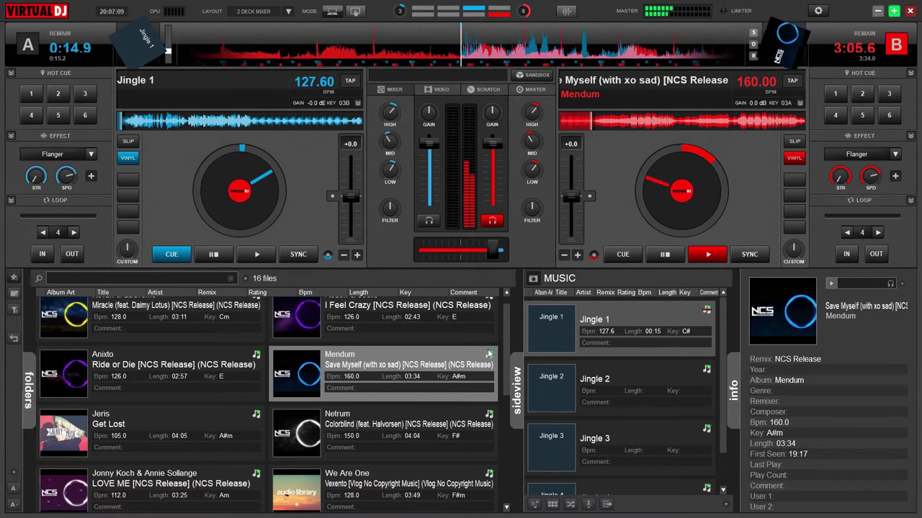
Step: Load Rival x Egzod's "Live A Lie" onto deck A at its original 156 BPM tempo and crossfade from deck B to it
left_click_drag(504, 333, 499, 419)
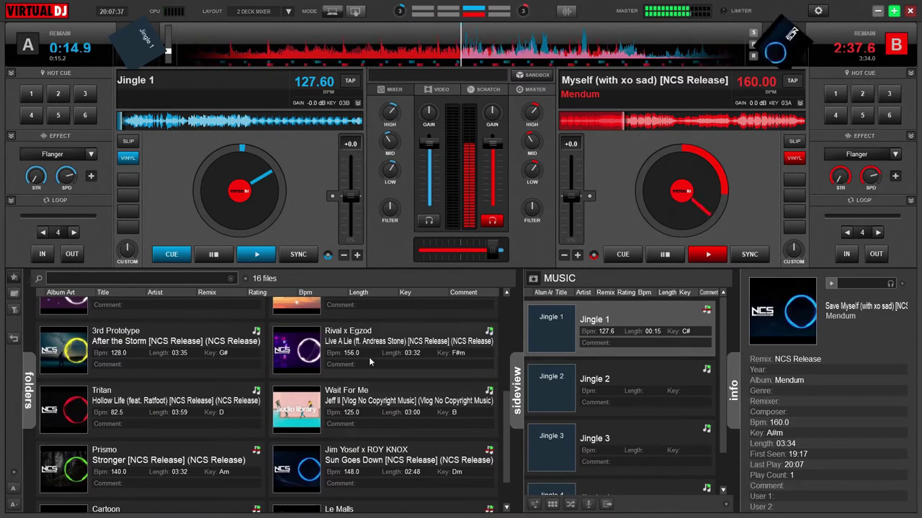
left_click_drag(364, 354, 246, 192)
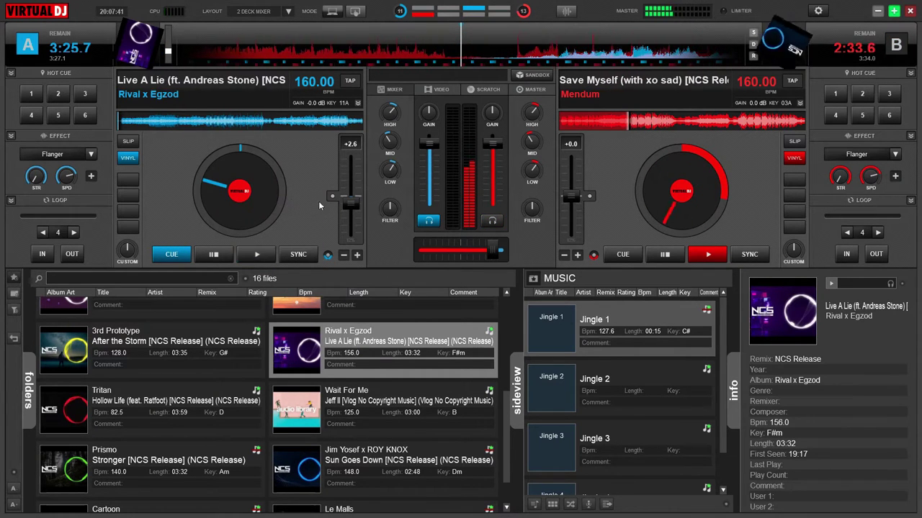
left_click(331, 197)
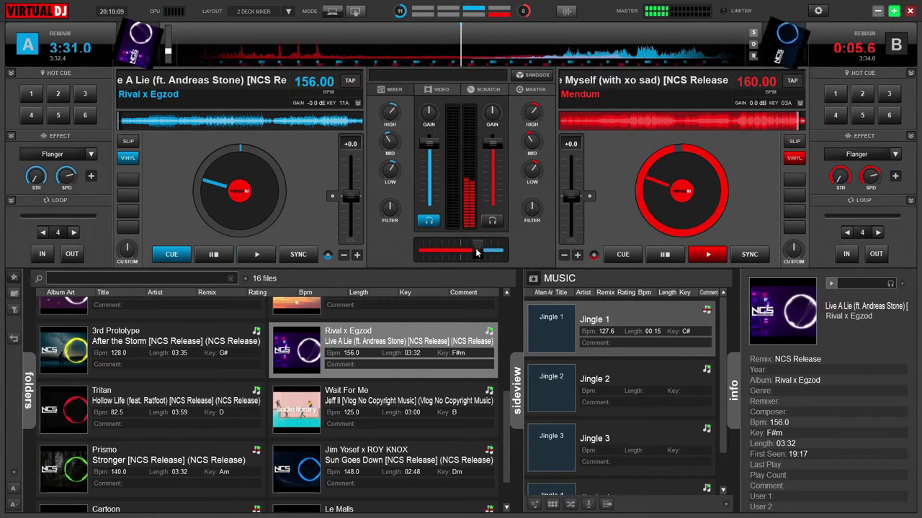
left_click_drag(484, 247, 433, 250)
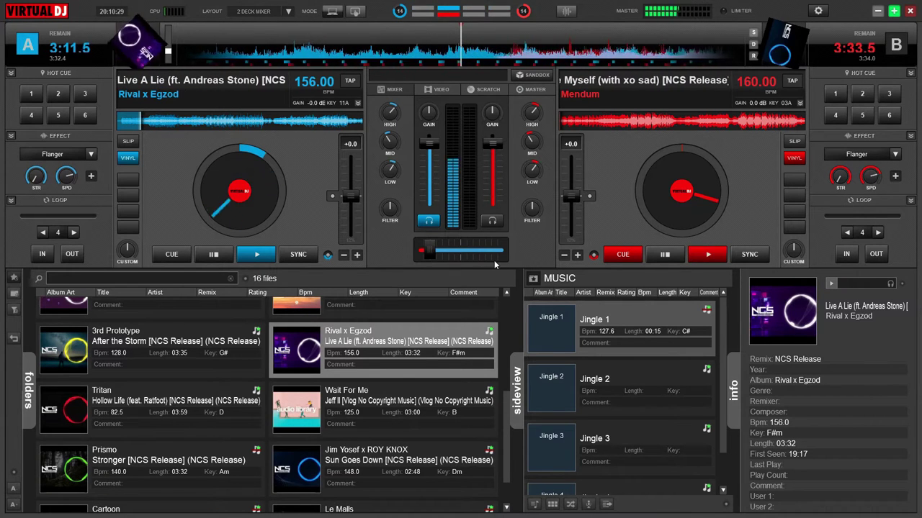
Step: Load Netrum's "Colorblind" onto deck B and reset its pitch to the original 150 BPM tempo
scroll(509, 382, "up", 2)
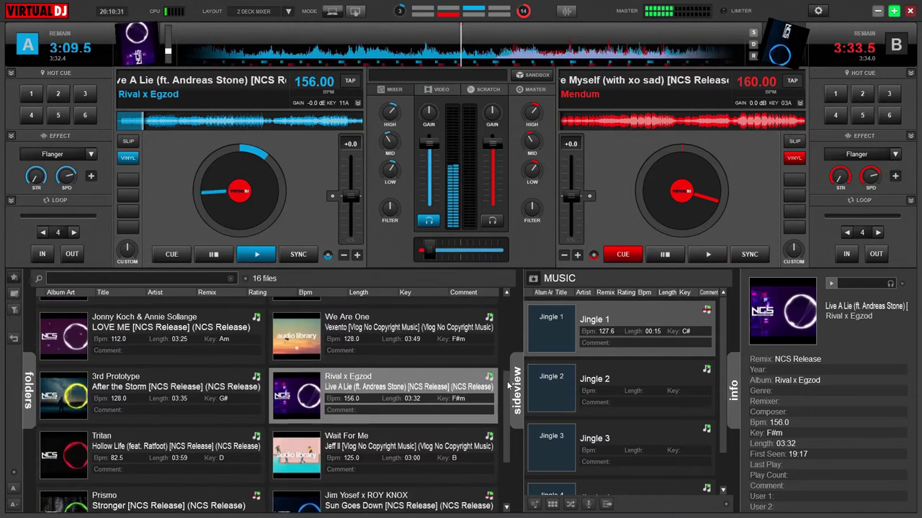
left_click_drag(403, 337, 682, 198)
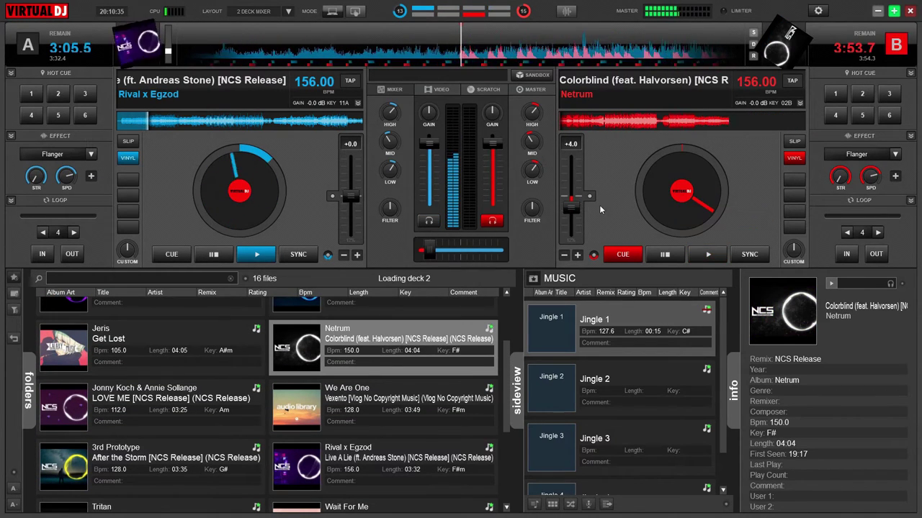
left_click_drag(572, 196, 590, 198)
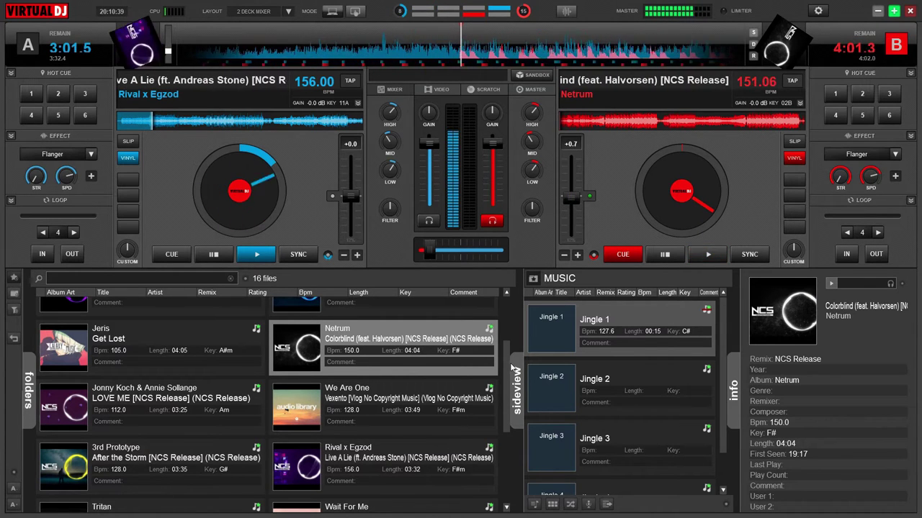
left_click_drag(506, 363, 506, 339)
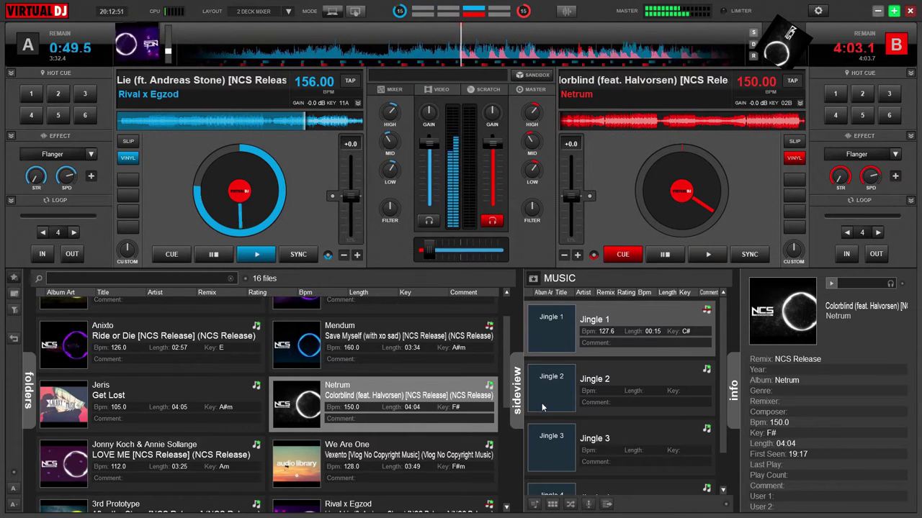
Step: Load Jingle 2 onto deck B and start it playing with the crossfader fully on deck A's side
key("space")
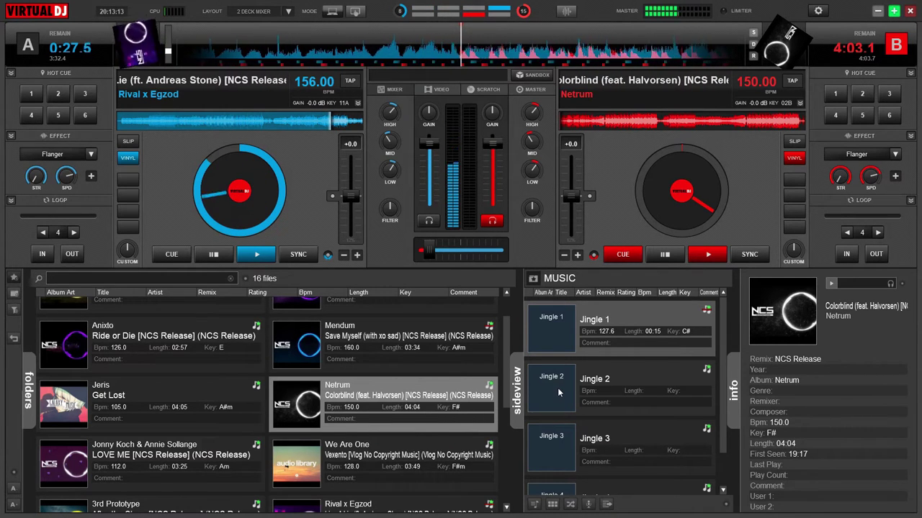
left_click_drag(564, 386, 621, 185)
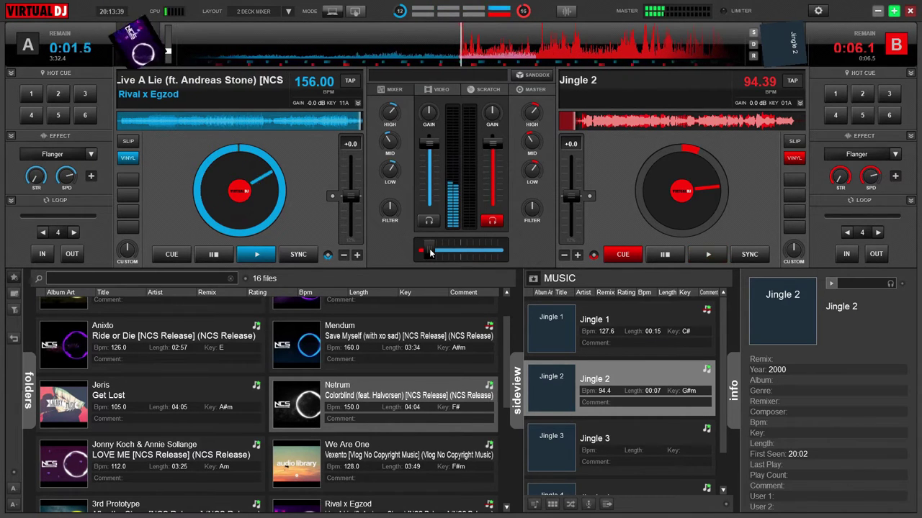
left_click_drag(461, 252, 422, 252)
left_click(707, 255)
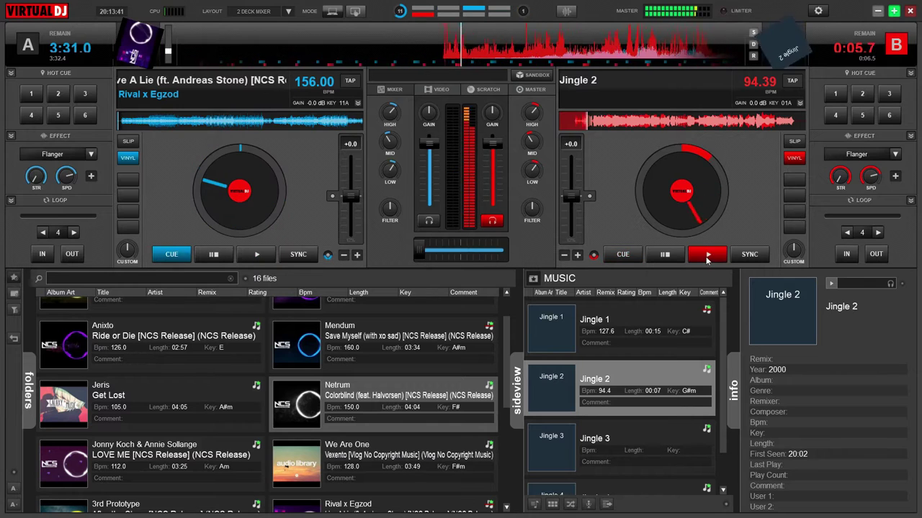
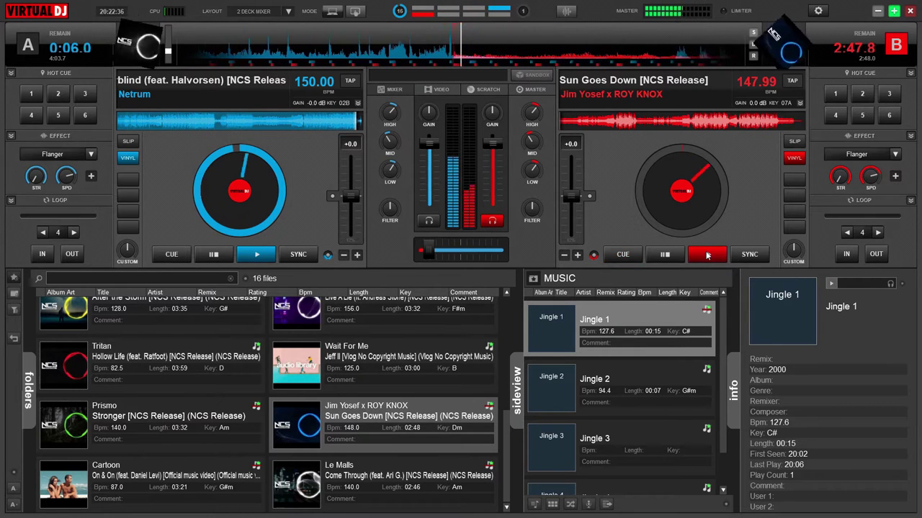
Step: Crossfade from "Colorblind" on deck A to "Sun Goes Down" on deck B, and load Jingle 3 onto deck A
left_click_drag(435, 249, 495, 254)
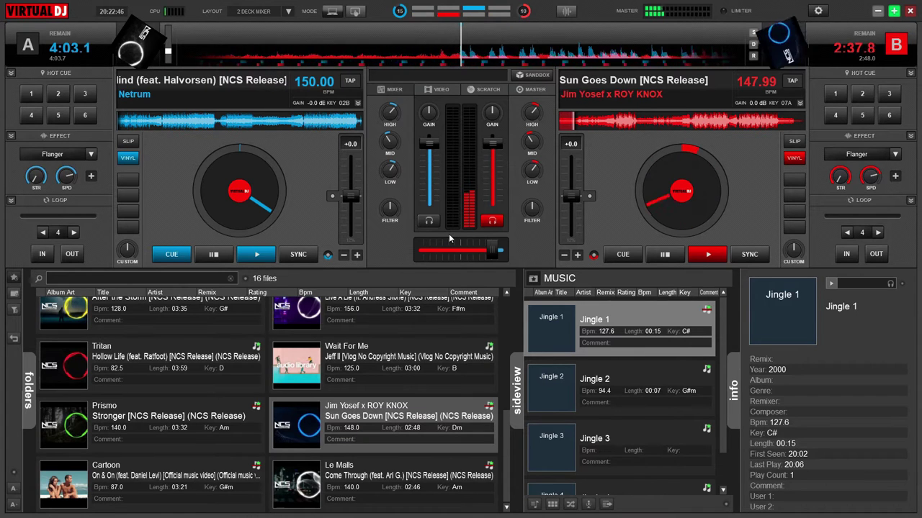
left_click_drag(558, 436, 247, 186)
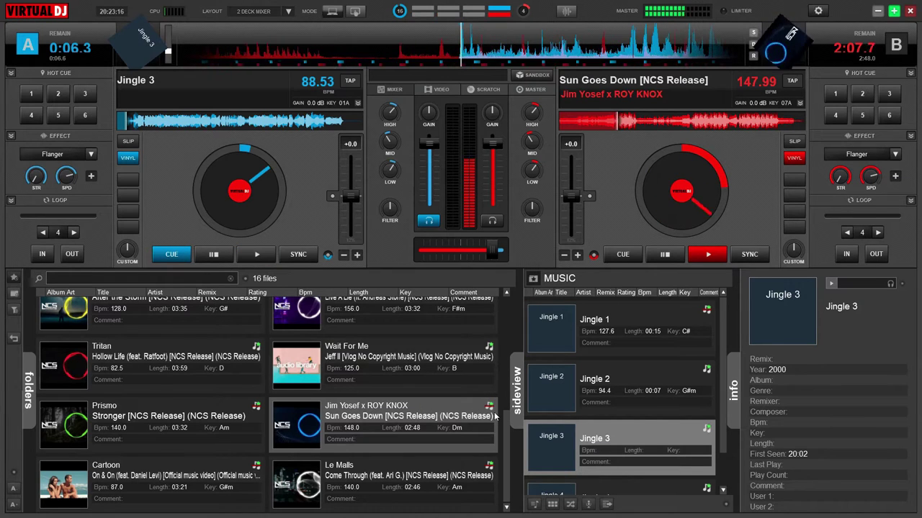
Step: Load Prismo's "Stronger" onto deck A and reset its pitch to the original 140 BPM tempo
left_click(512, 430)
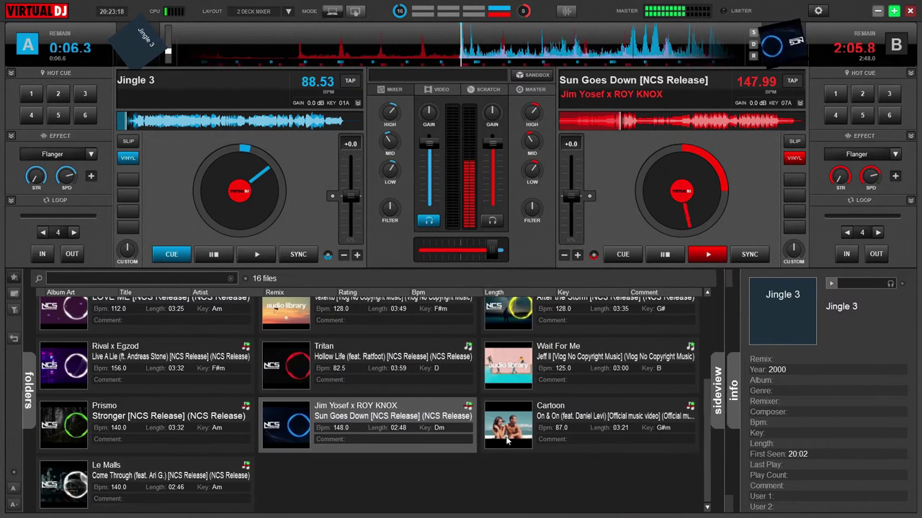
left_click(720, 405)
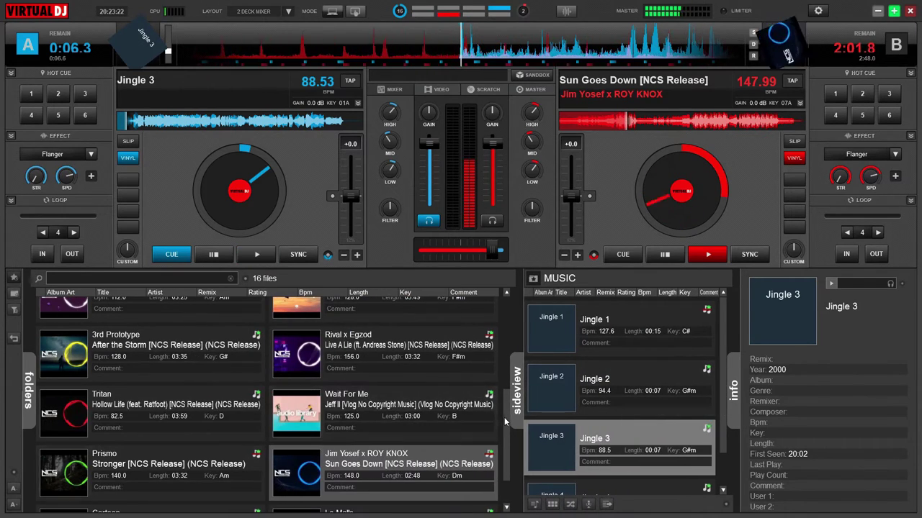
scroll(504, 417, "up", 2)
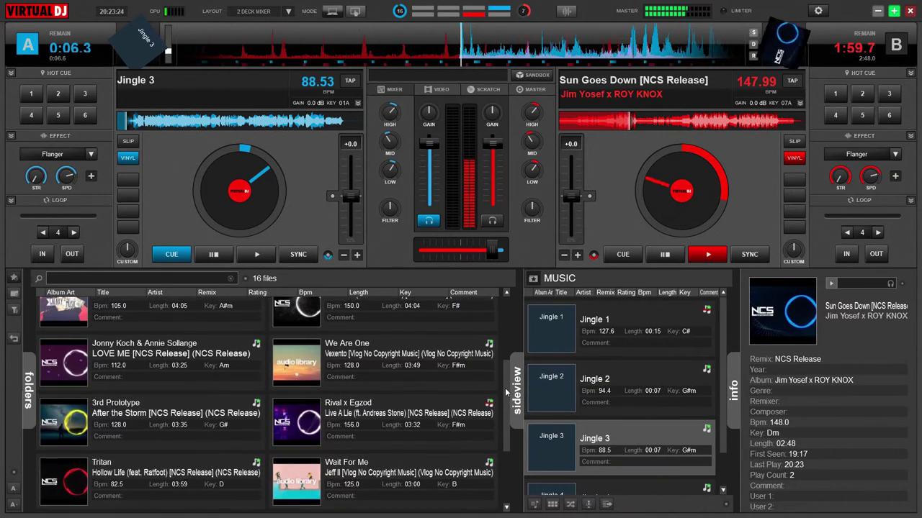
scroll(506, 396, "up", 1)
scroll(509, 404, "down", 2)
scroll(508, 424, "down", 3)
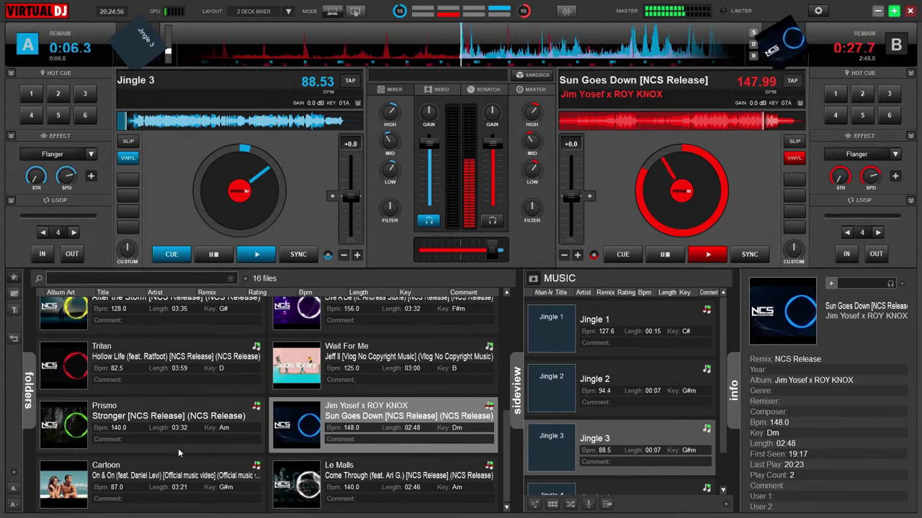
left_click_drag(164, 422, 238, 189)
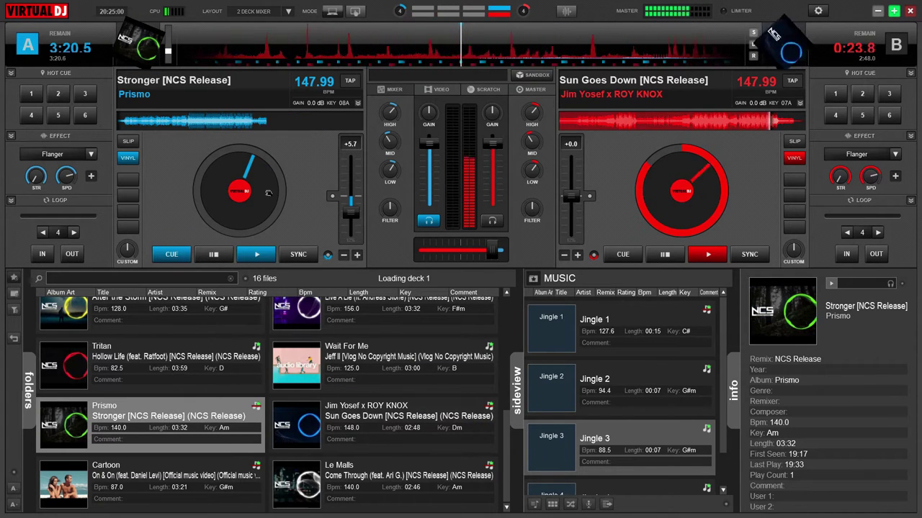
left_click(331, 198)
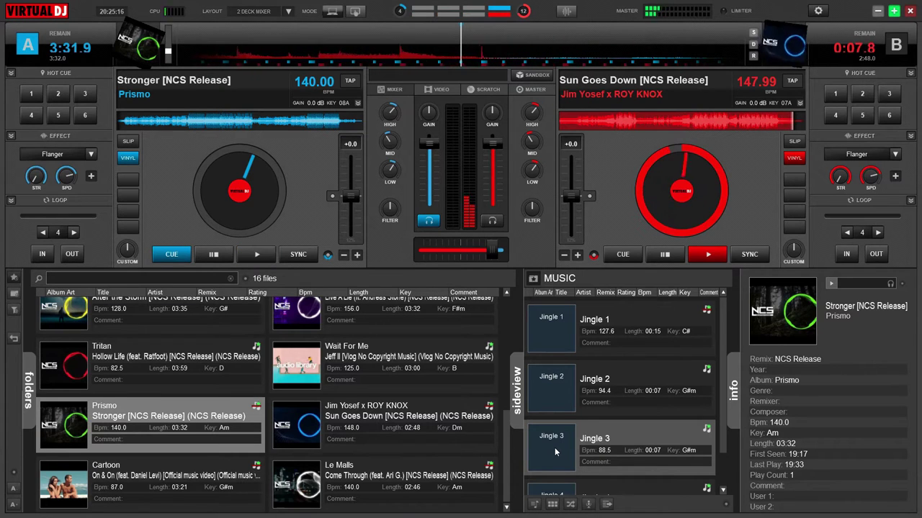
Step: Load Jingle 3 onto deck B and start playing it
left_click_drag(553, 448, 644, 202)
key("Return")
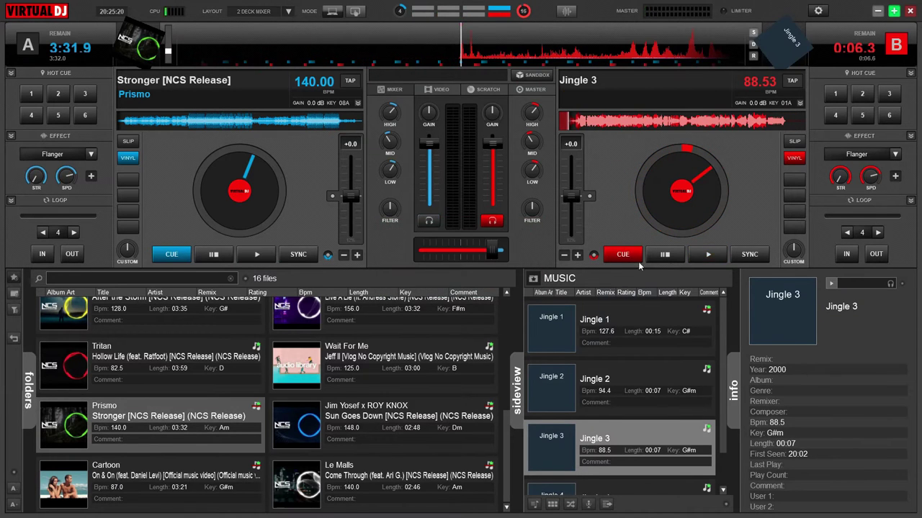
left_click(708, 254)
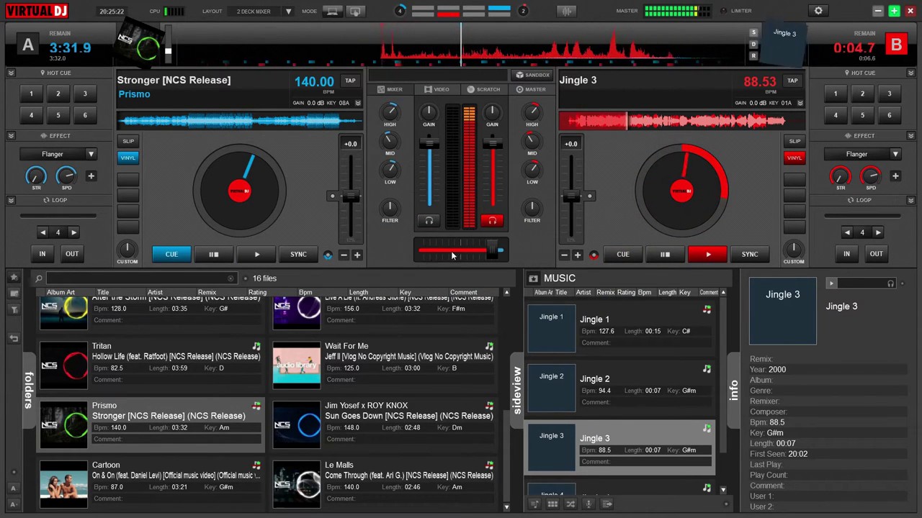
Step: Start "Stronger" on deck A and crossfade to it from the jingle on deck B
left_click(263, 256)
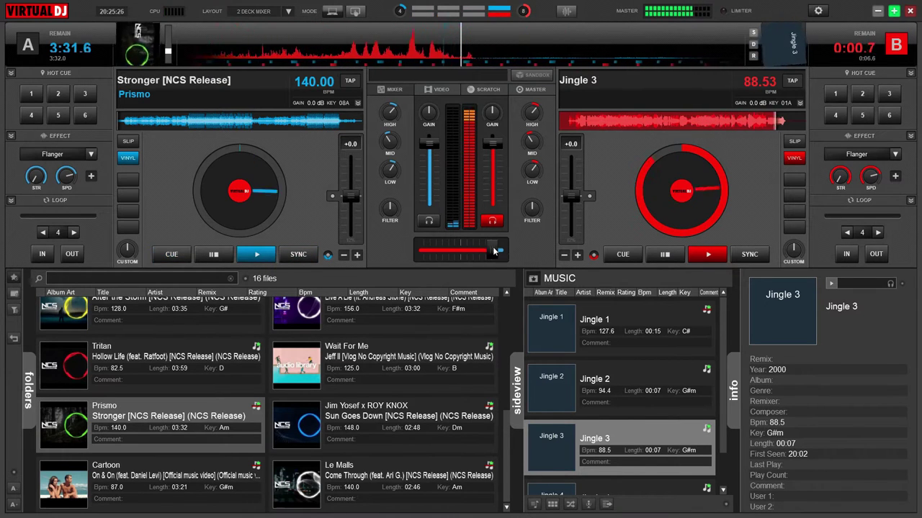
left_click_drag(494, 250, 434, 259)
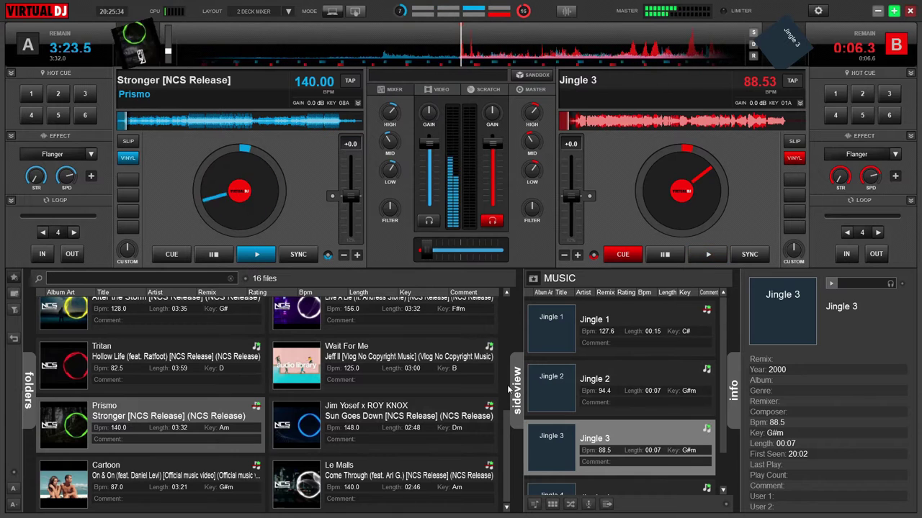
Step: Load Le Malls' "Come Through" onto deck B while "Stronger" keeps playing
left_click(505, 424)
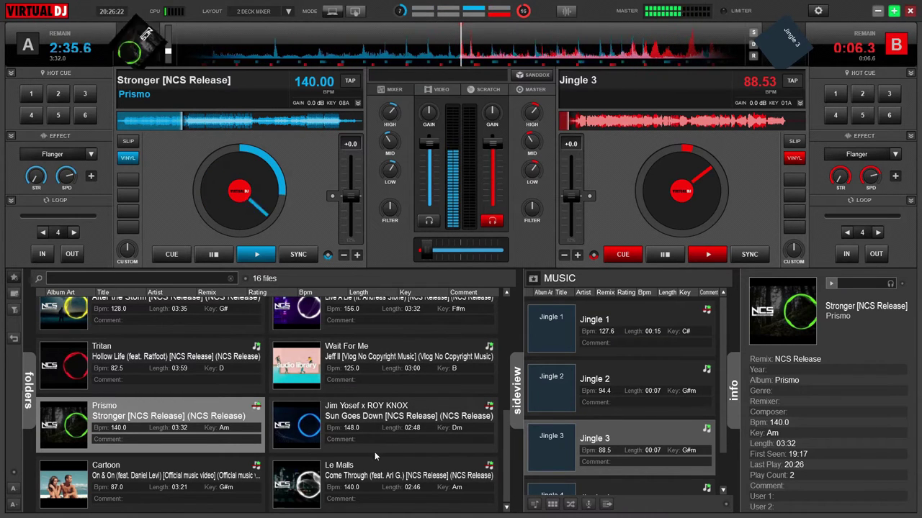
left_click_drag(374, 468, 673, 188)
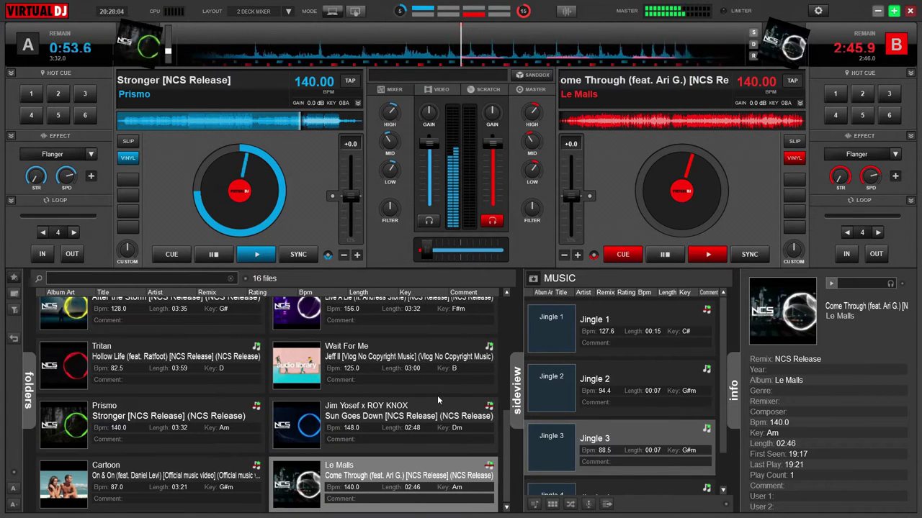
key("space")
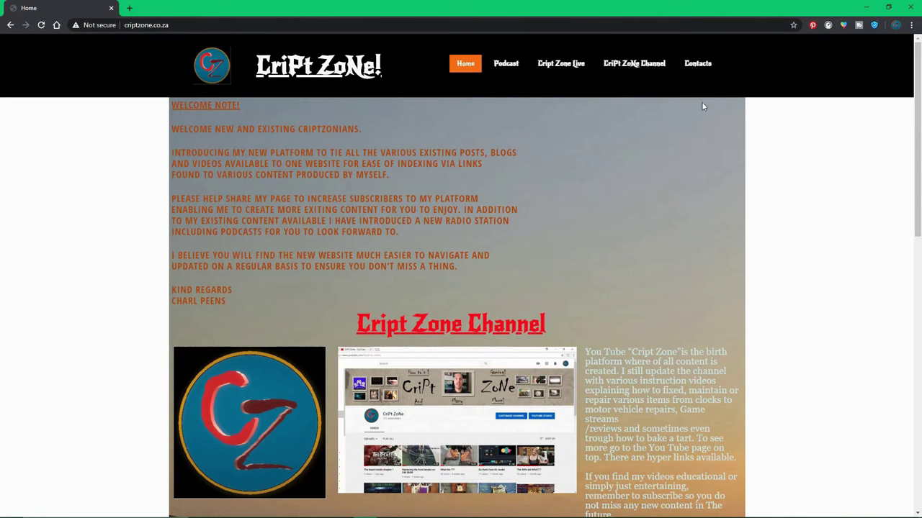
Step: Look through the Home, Podcast, Cript Zone Live, CriPt ZoNe Channel and Contacts pages of criptzone.co.za in the web browser
mouse_move(917, 108)
left_mouse_down()
mouse_move(920, 329)
mouse_move(907, 121)
left_mouse_up()
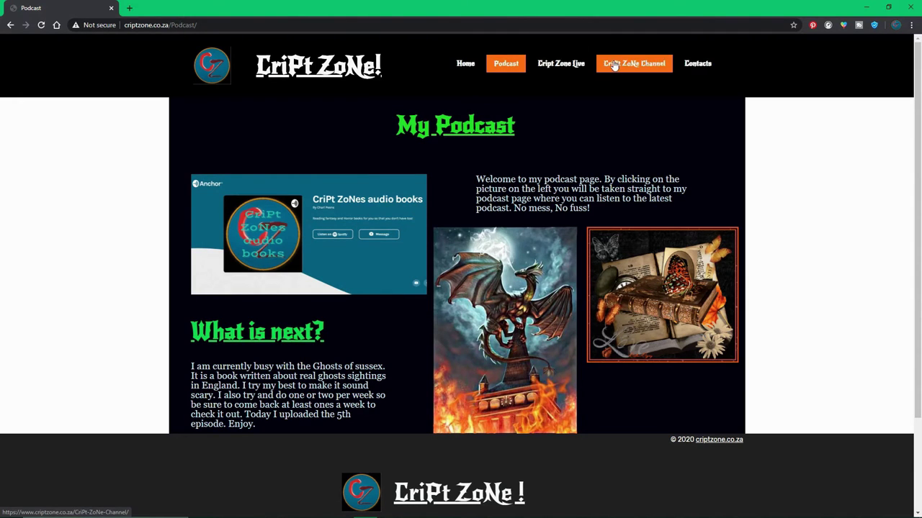
left_click(566, 64)
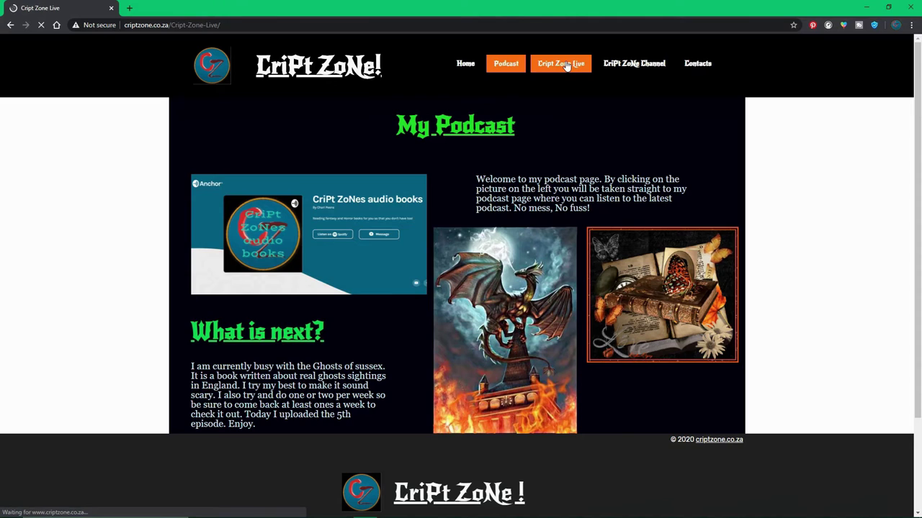
scroll(919, 268, "down", 4)
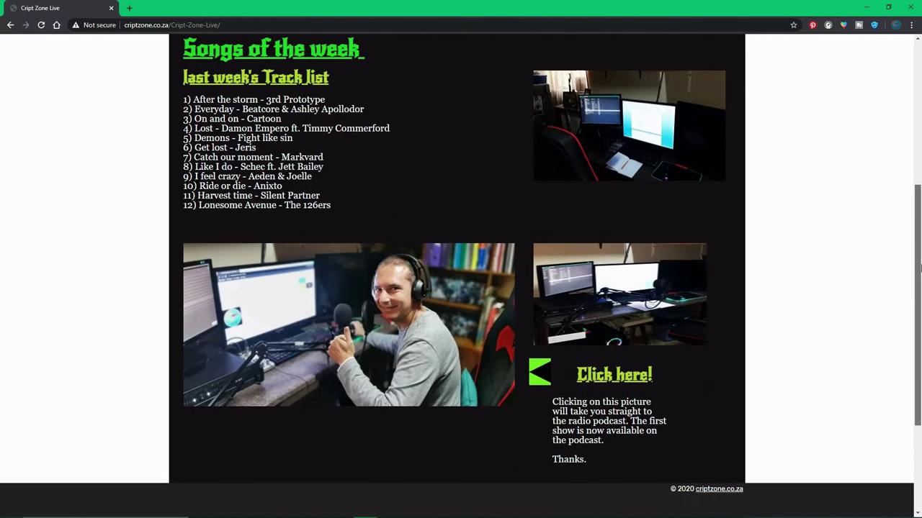
left_click_drag(919, 268, 918, 160)
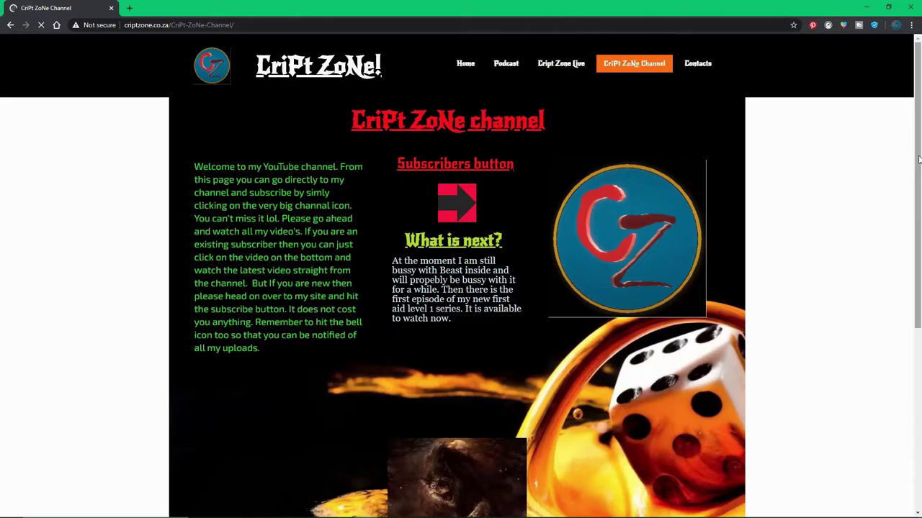
left_click_drag(918, 159, 919, 238)
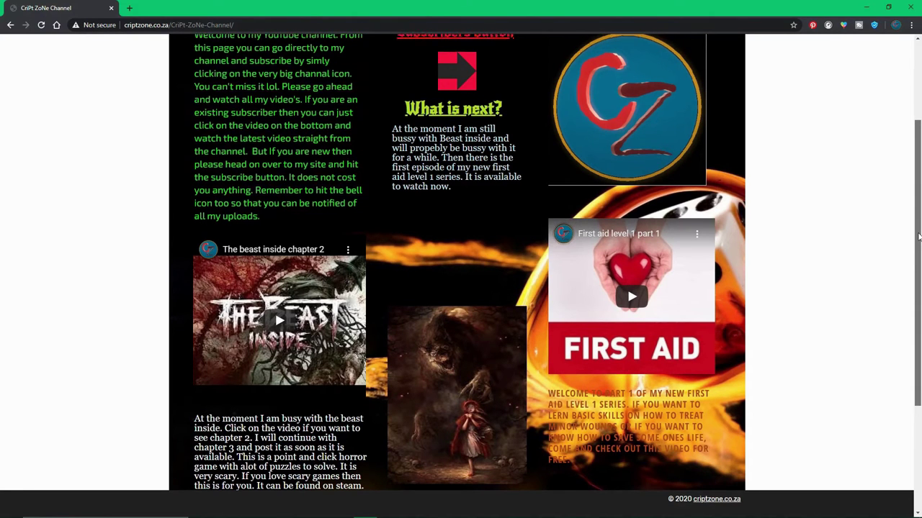
left_click_drag(919, 239, 919, 212)
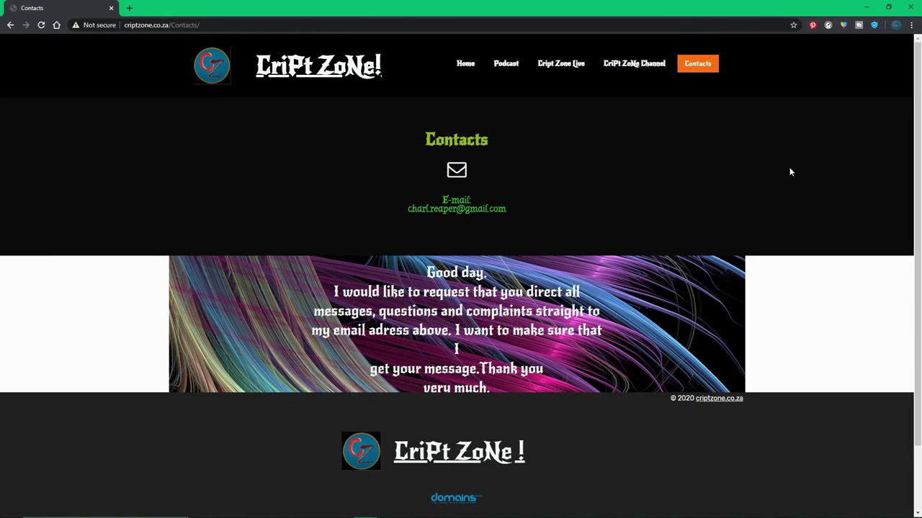
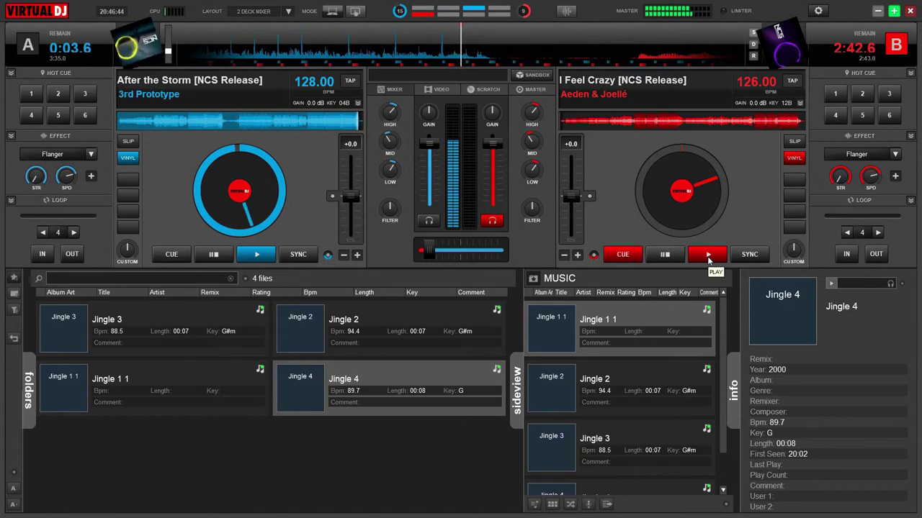
Step: Start "I Feel Crazy" on deck B in VirtualDJ and crossfade to it from "After the Storm" on deck A
left_click(707, 258)
left_click_drag(429, 250, 493, 251)
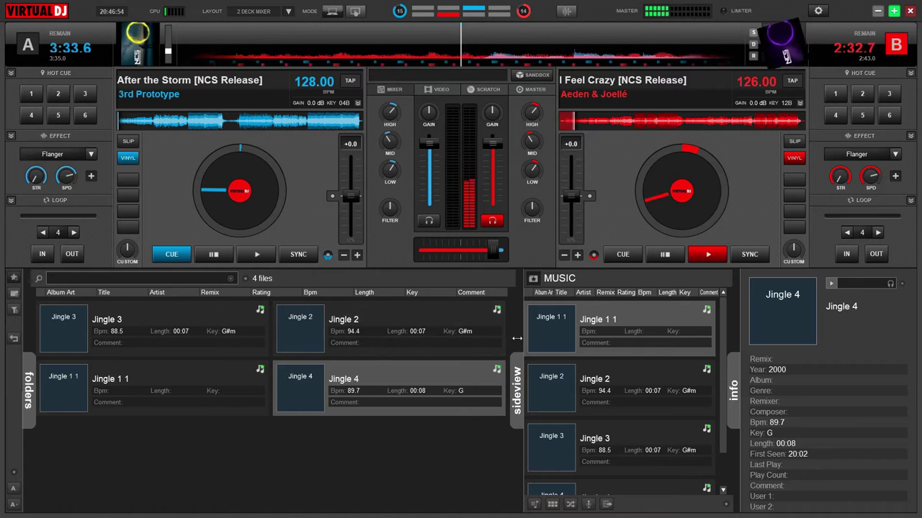
Step: List the songs in the Music folder inside Cript Zone Live on USB Drive (F:), with the folder tree hidden again
left_click(458, 428)
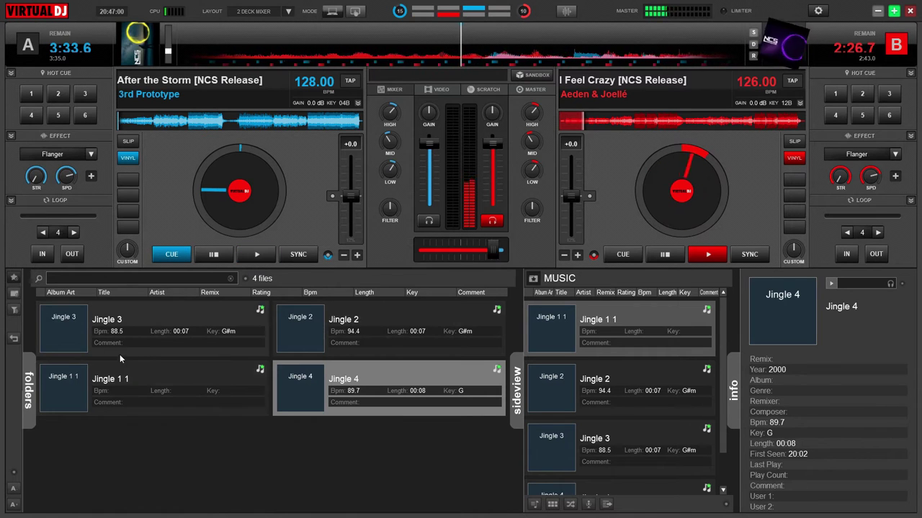
left_click(28, 368)
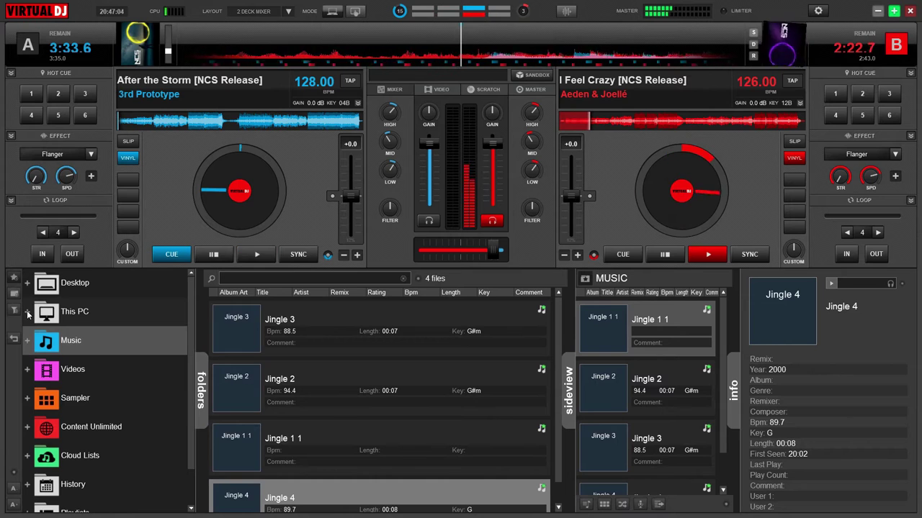
left_click(28, 312)
scroll(58, 425, "down", 1)
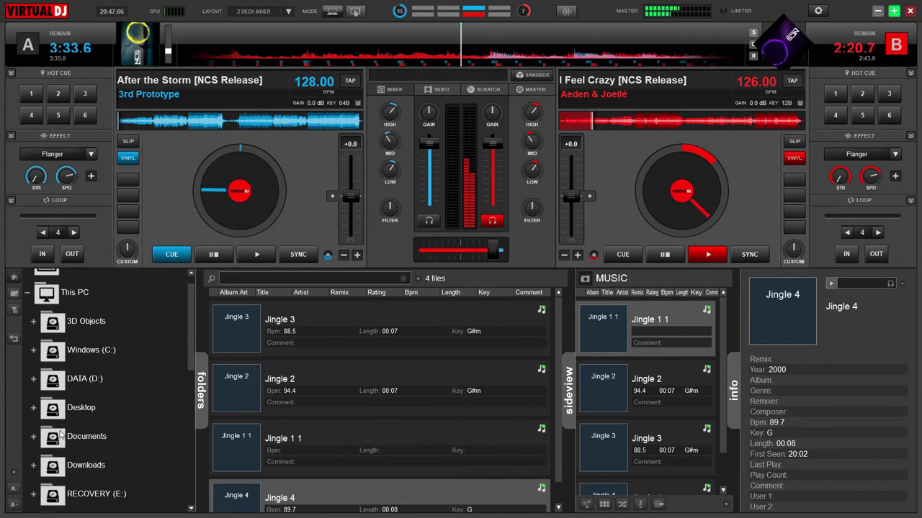
scroll(56, 468, "up", 1)
scroll(54, 464, "down", 2)
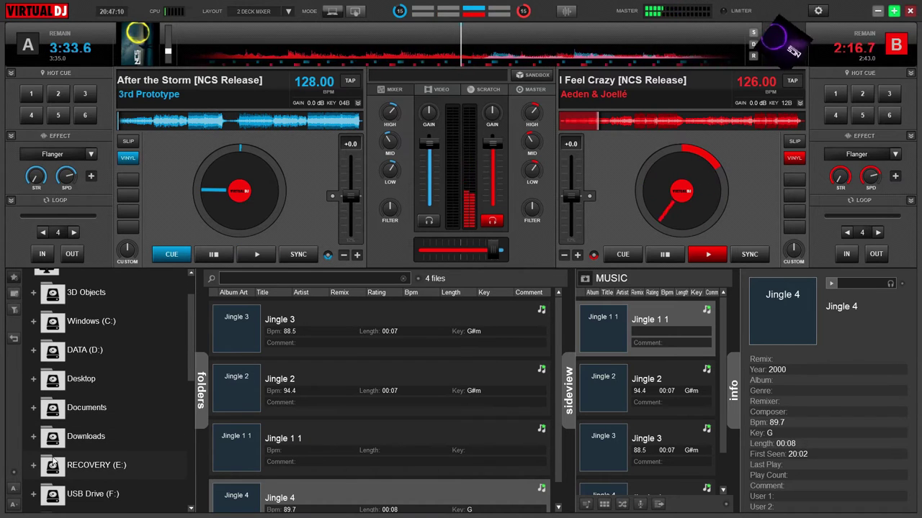
left_click(34, 495)
scroll(52, 489, "down", 1)
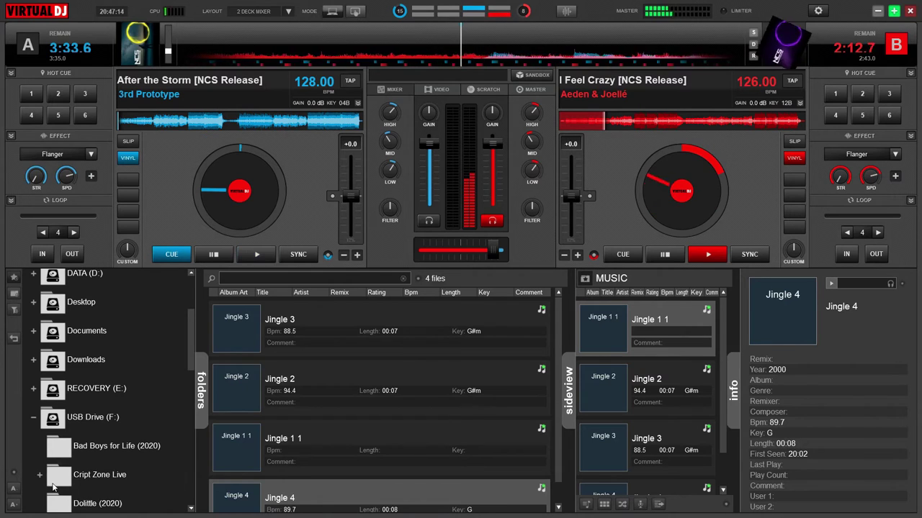
left_click(58, 475)
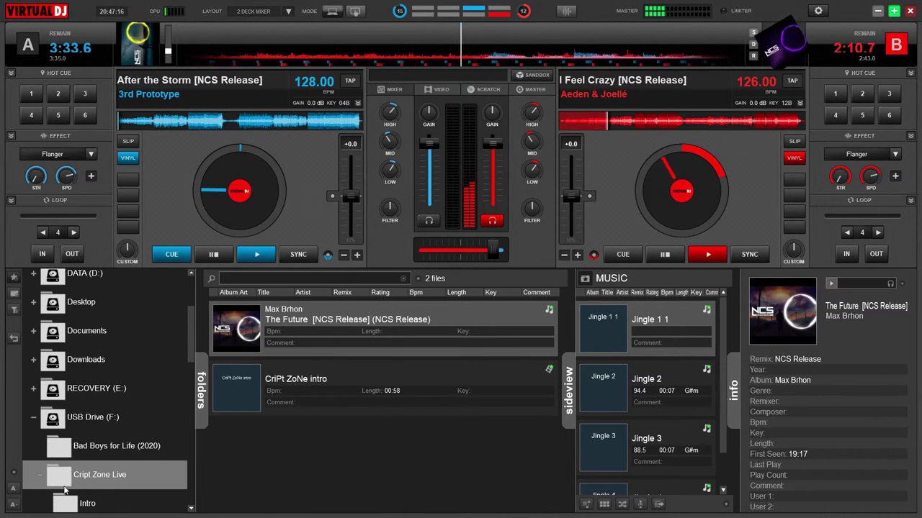
scroll(59, 478, "down", 2)
left_click(70, 474)
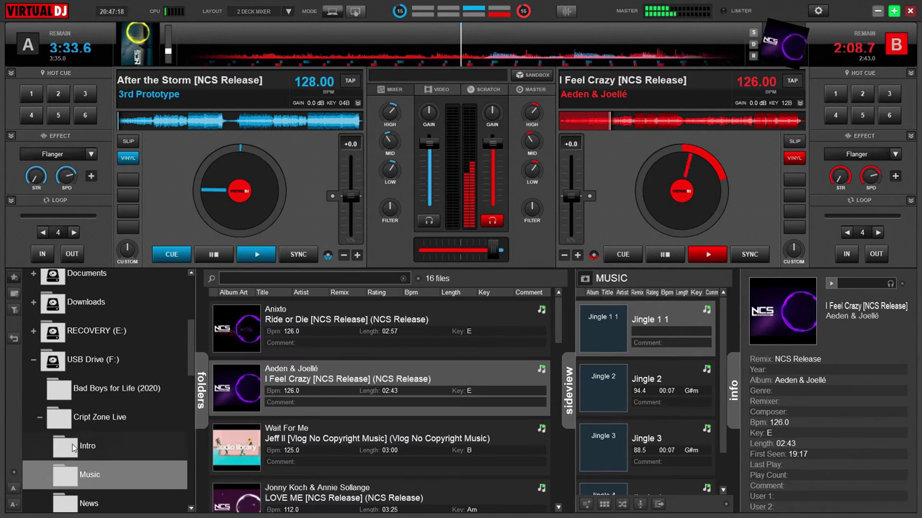
left_click(200, 389)
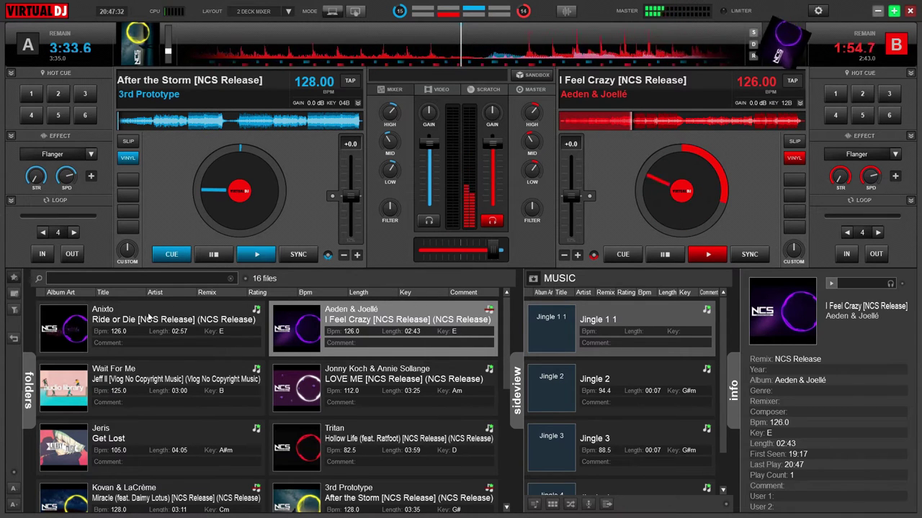
Step: Load "Ride or Die" onto deck A, start it and crossfade to it from "I Feel Crazy" on deck B
left_click_drag(238, 317, 240, 194)
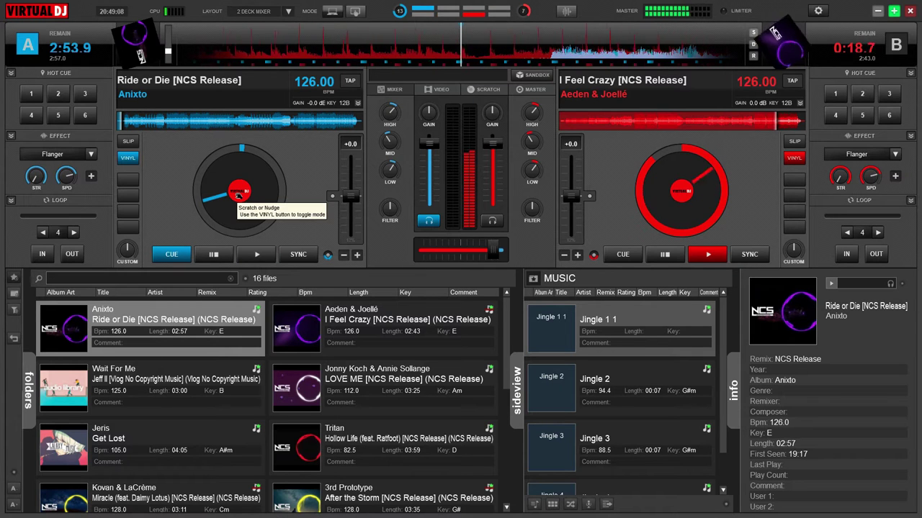
left_click(251, 260)
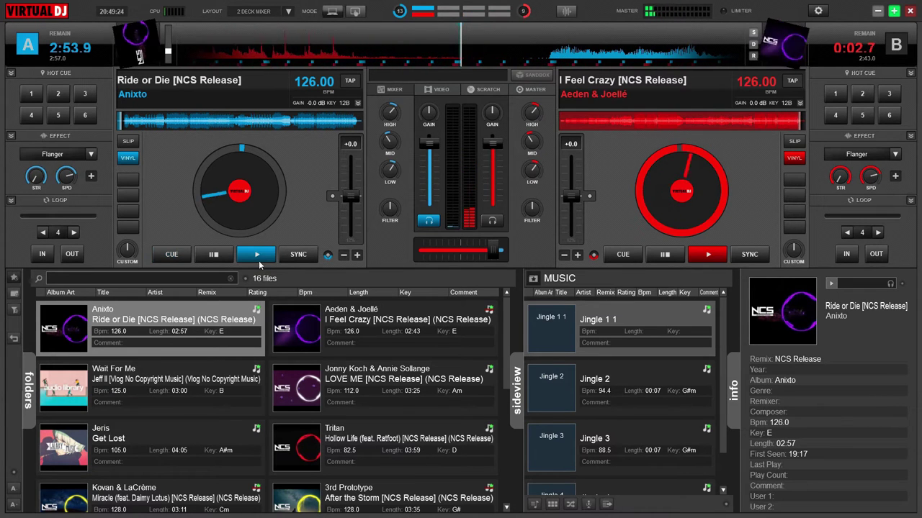
left_click_drag(491, 253, 435, 259)
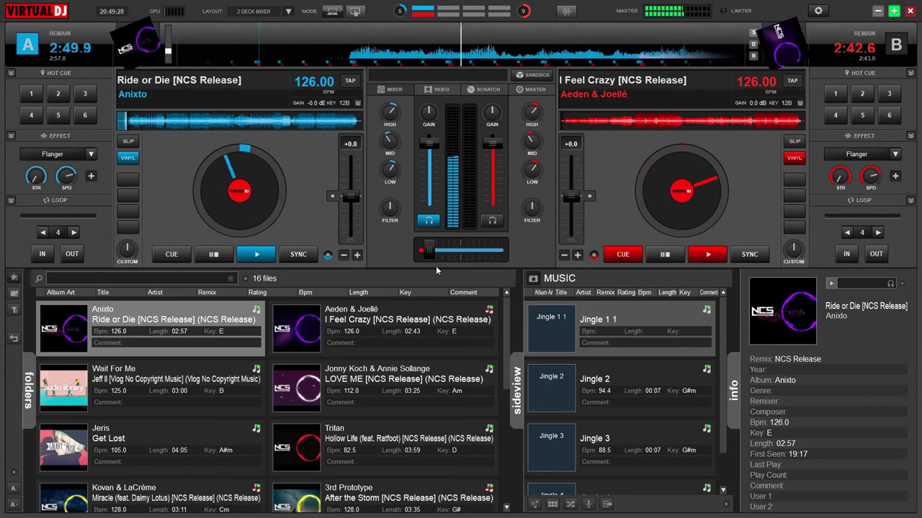
Step: Load Jingle 1 1 onto deck B with its pitch reset to zero and crossfade to it from "Ride or Die" on deck A
left_click_drag(558, 335, 661, 188)
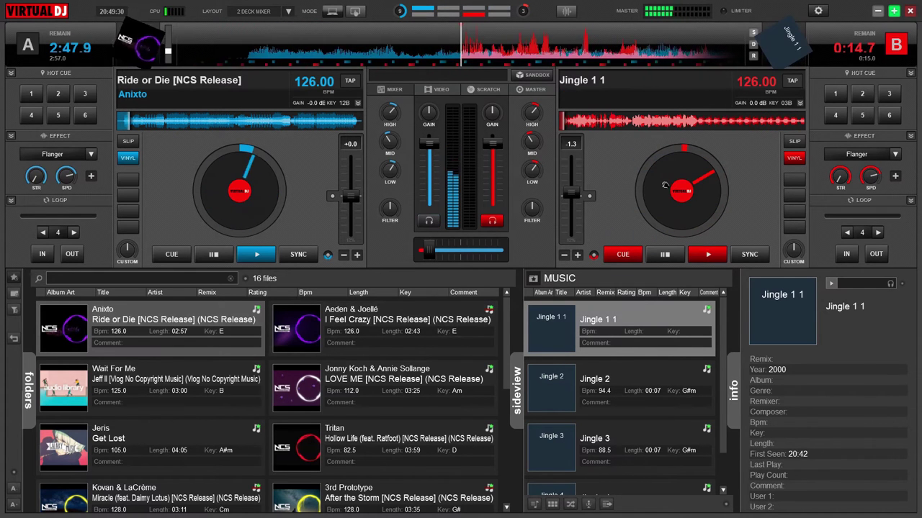
left_click(589, 196)
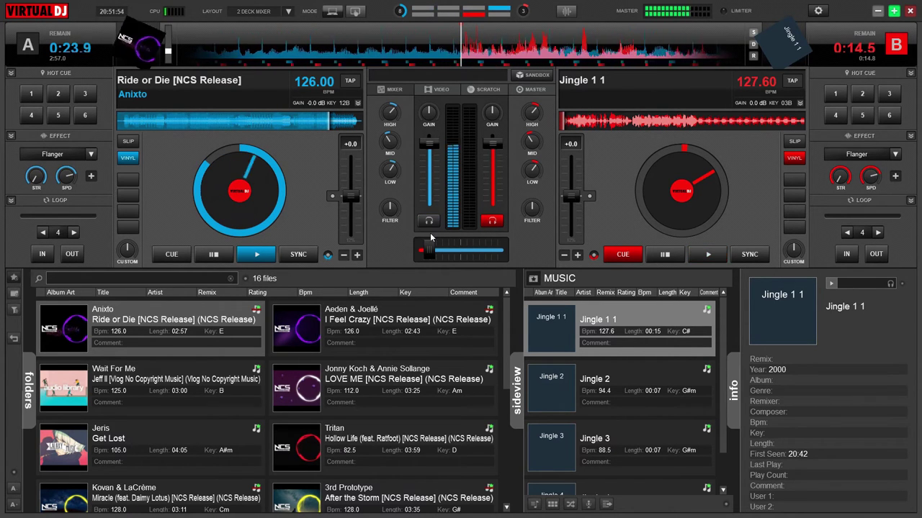
left_click(703, 256)
left_click_drag(424, 251, 486, 252)
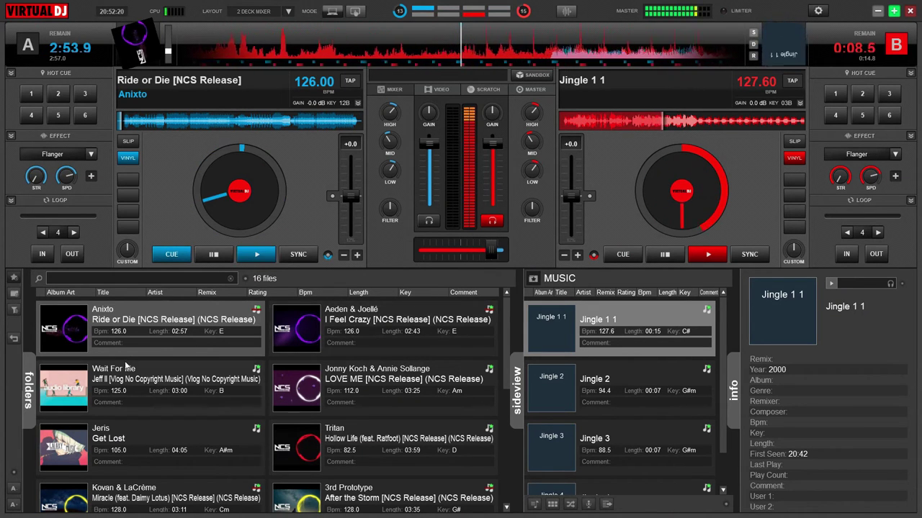
Step: Load "Jeff II" onto deck A with its pitch reset to zero and crossfade to it from Jingle 1 1 on deck B
left_click_drag(173, 382, 261, 186)
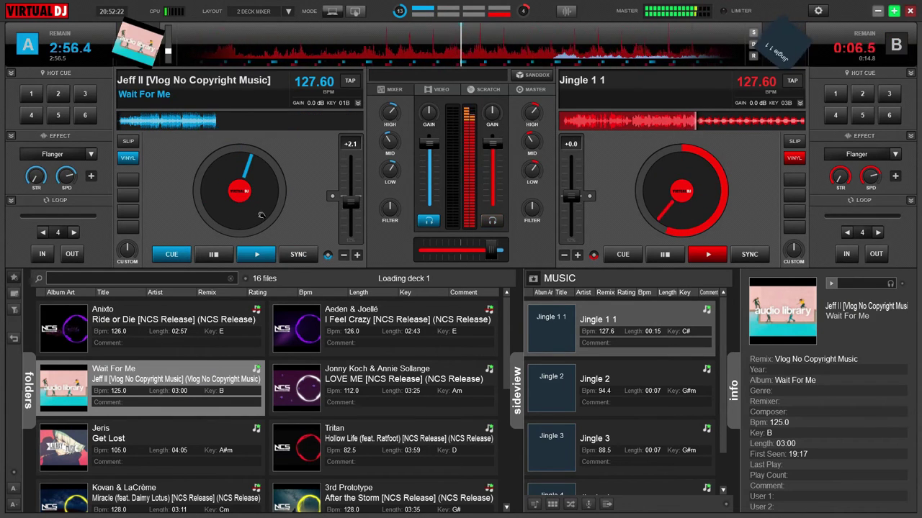
left_click(332, 195)
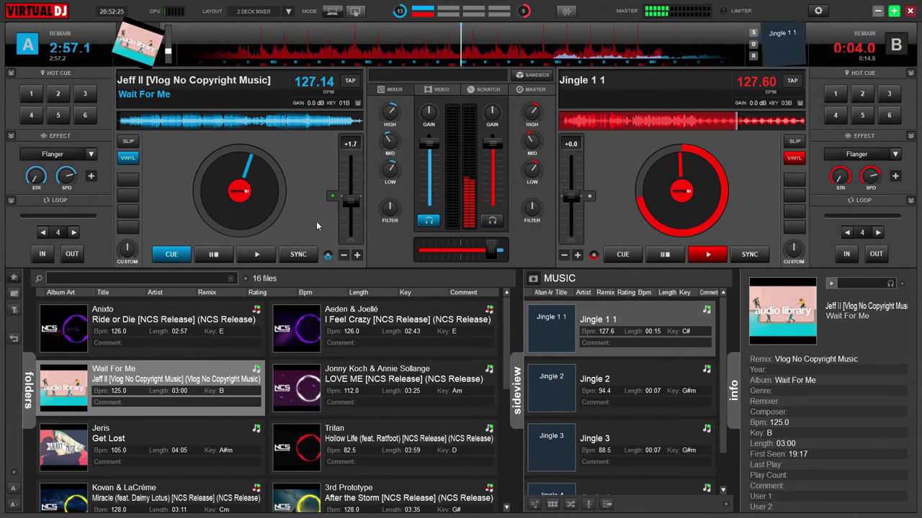
left_click(259, 255)
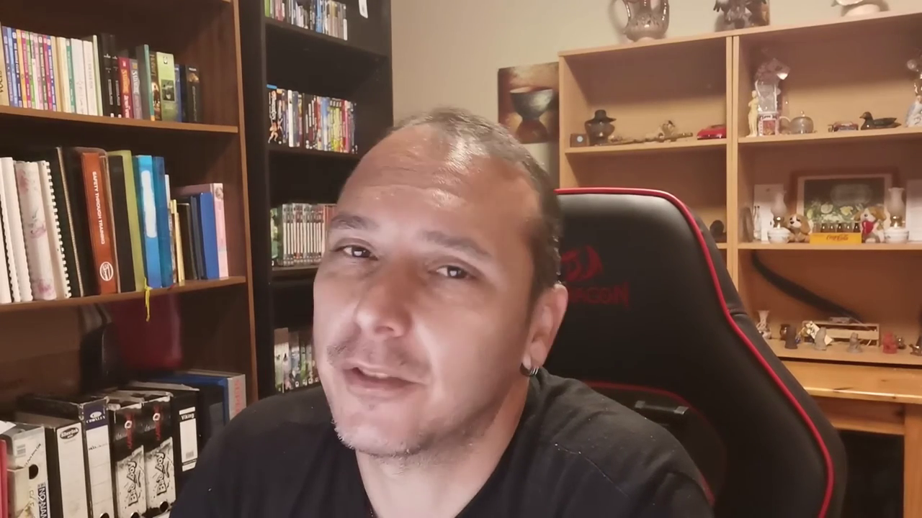
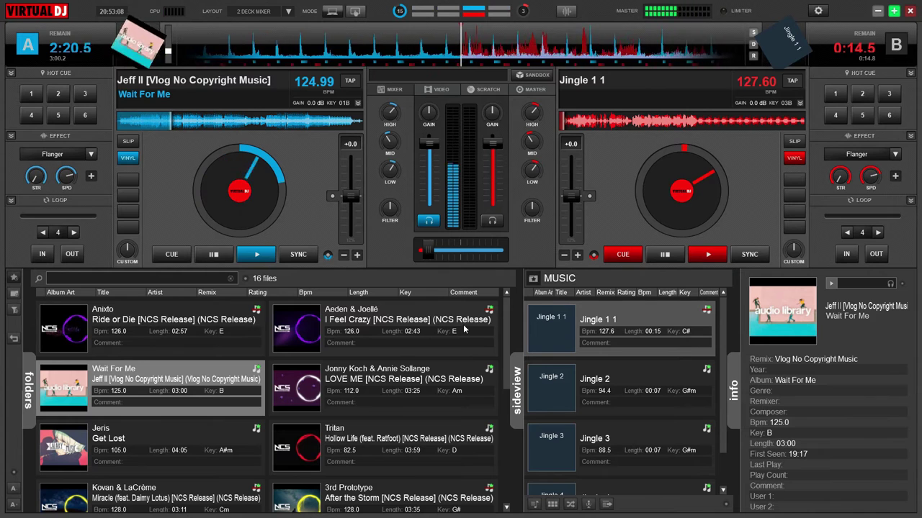
Step: Load "LOVE ME" onto deck B, start it and crossfade to it from "Jeff II" on deck A
left_click_drag(347, 380, 666, 203)
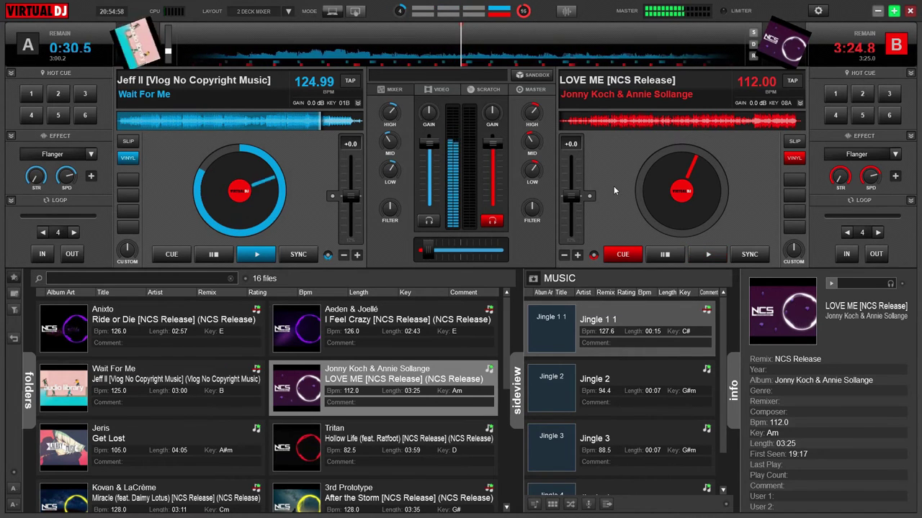
key("space")
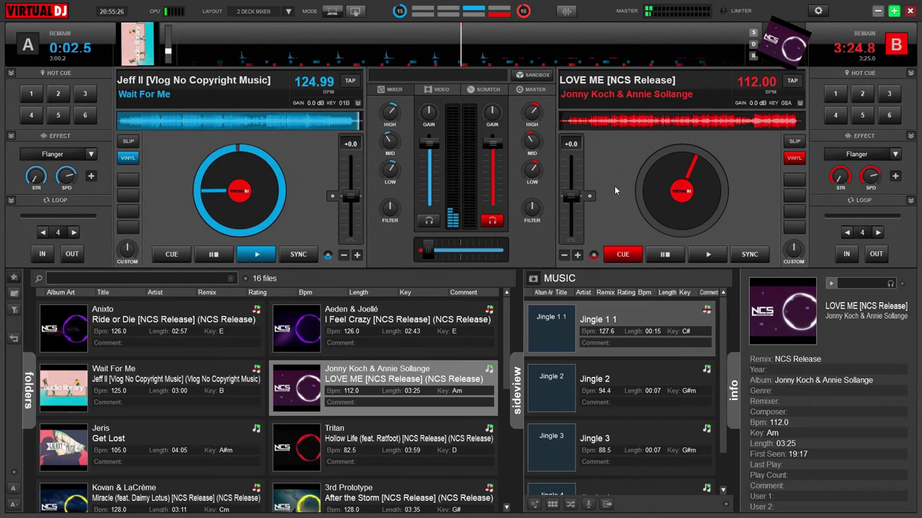
left_click(705, 255)
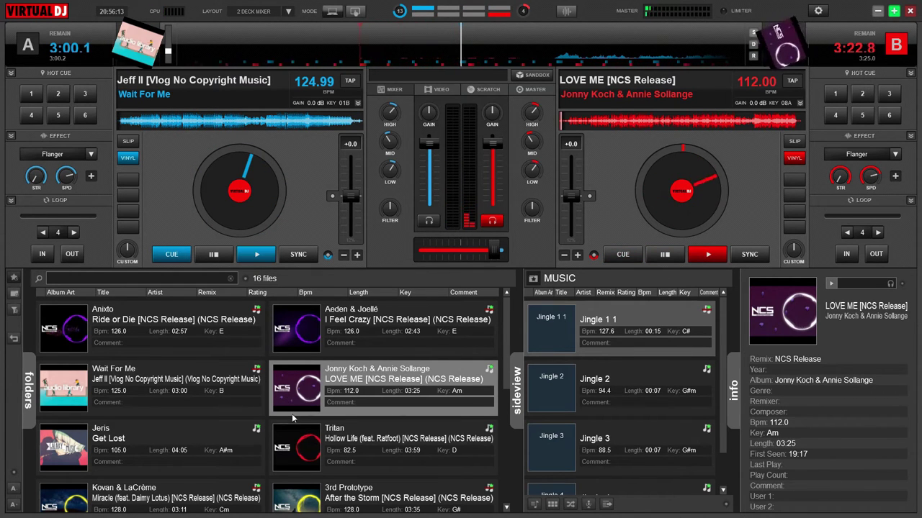
Step: Load "Get Lost" onto deck A with its pitch reset to zero and crossfade to it from "LOVE ME" on deck B
left_click_drag(66, 447, 243, 196)
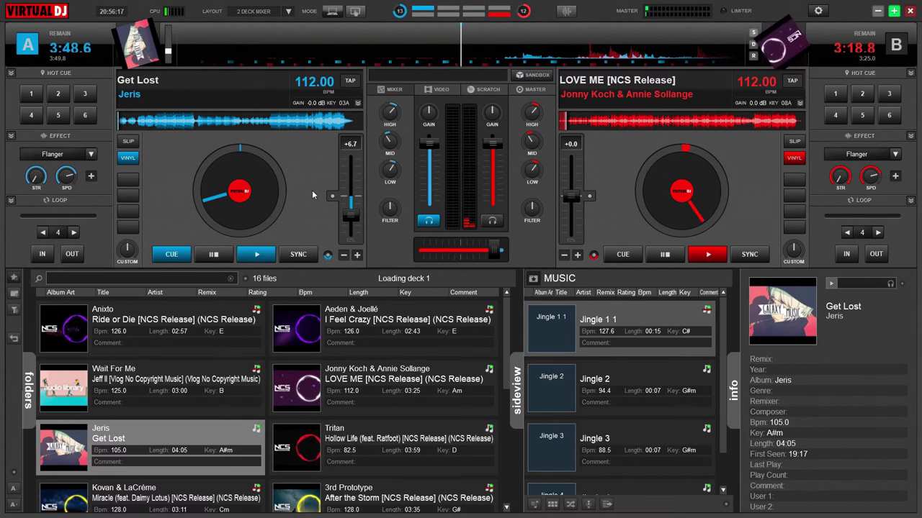
left_click(333, 197)
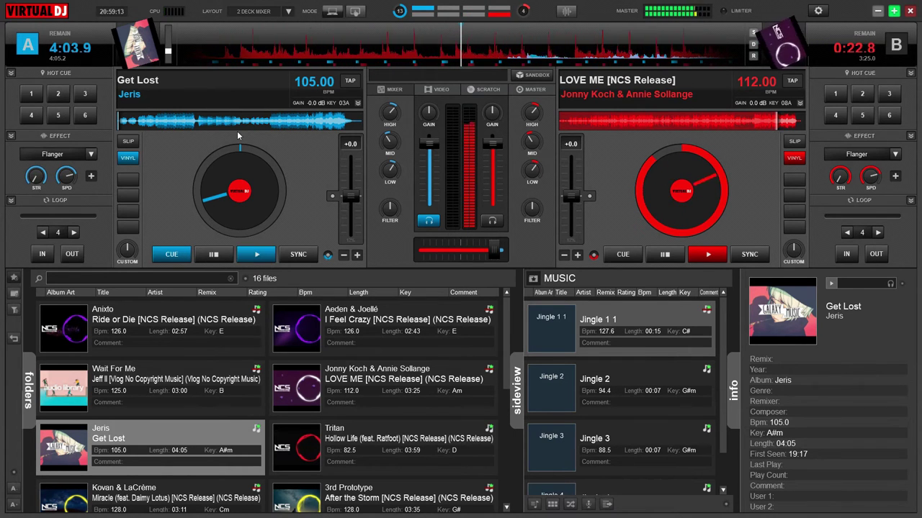
left_click(261, 255)
left_click_drag(494, 252, 422, 259)
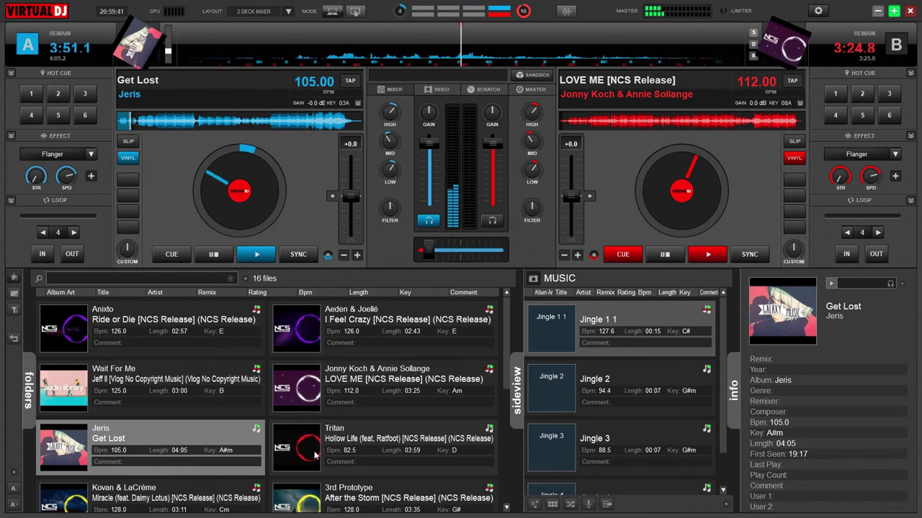
Step: Load "Hollow Life" onto deck B, start it and crossfade to it from "Get Lost" on deck A
left_click_drag(315, 454, 683, 194)
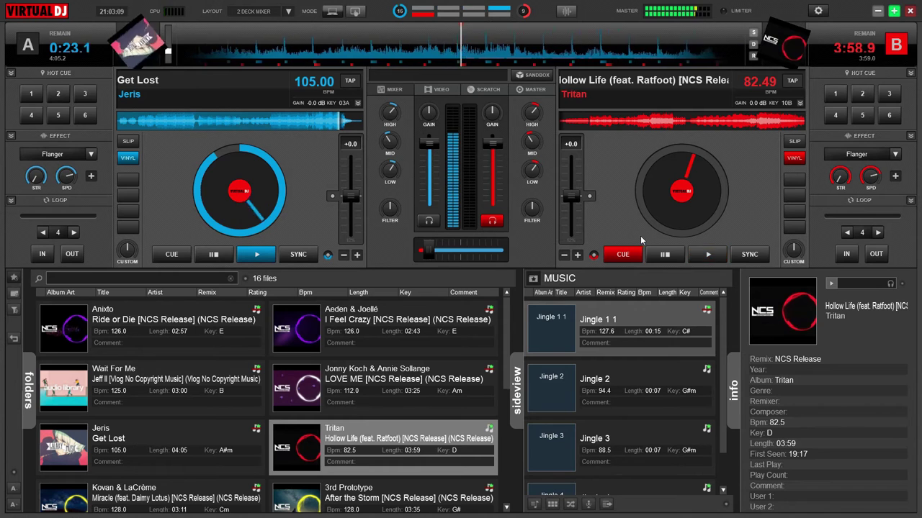
left_click(706, 255)
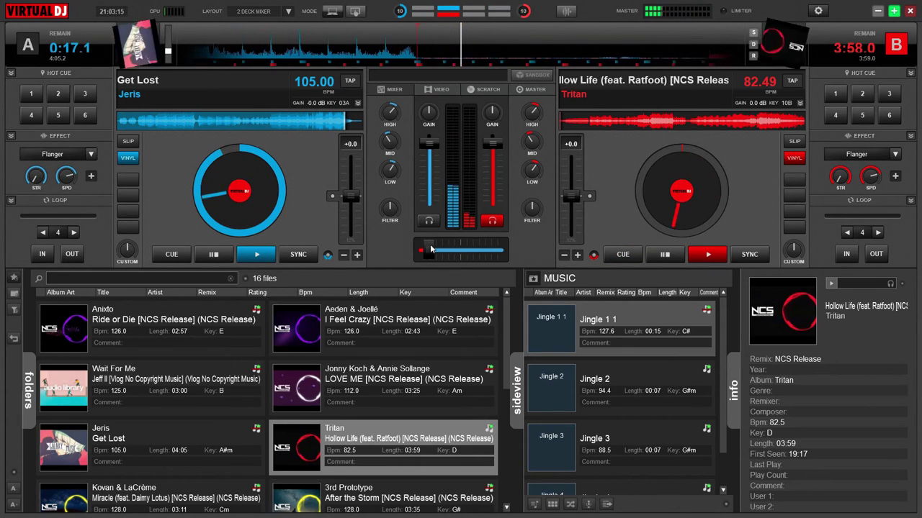
left_click_drag(431, 252, 497, 256)
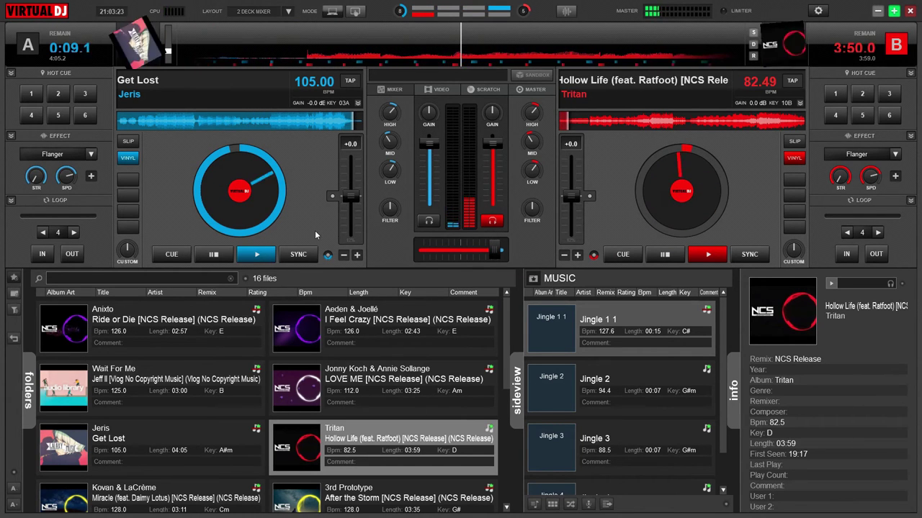
Step: Load Jingle 2 onto deck A, replacing the "Get Lost" song still playing there
left_click_drag(552, 392, 242, 207)
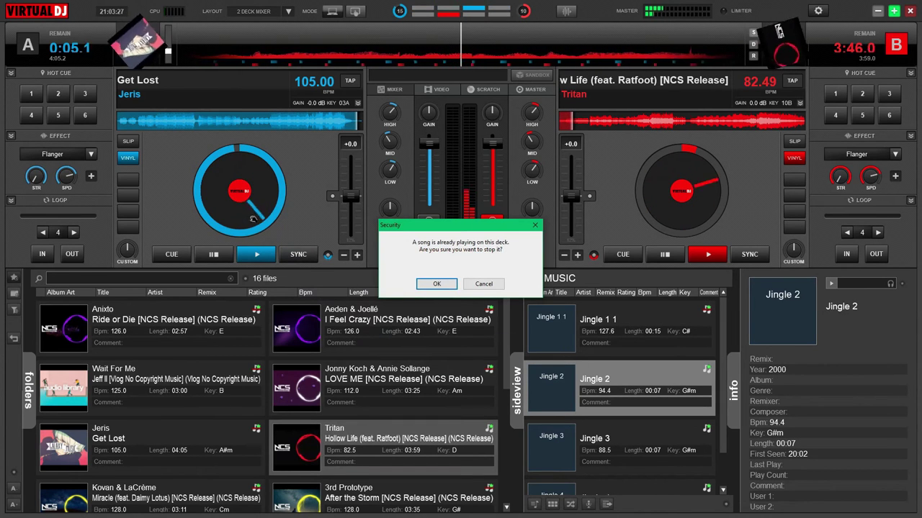
left_click(426, 283)
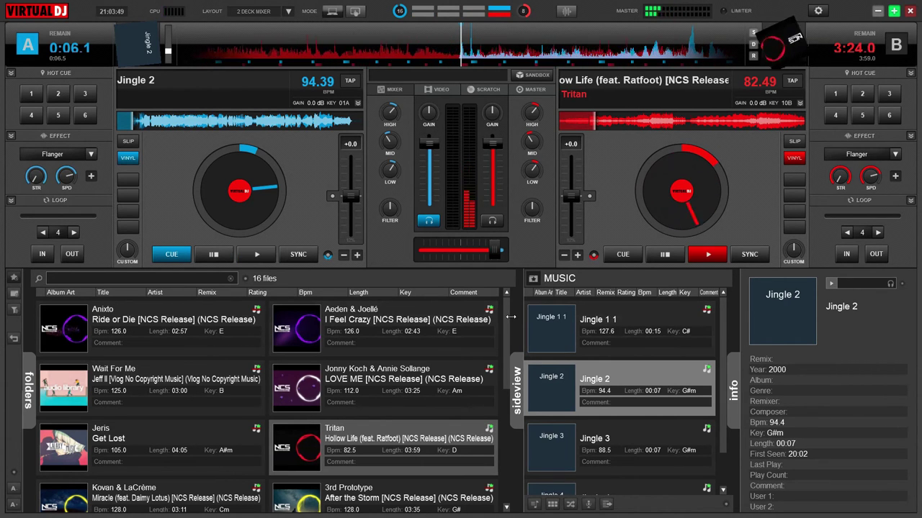
left_click_drag(144, 381, 224, 378)
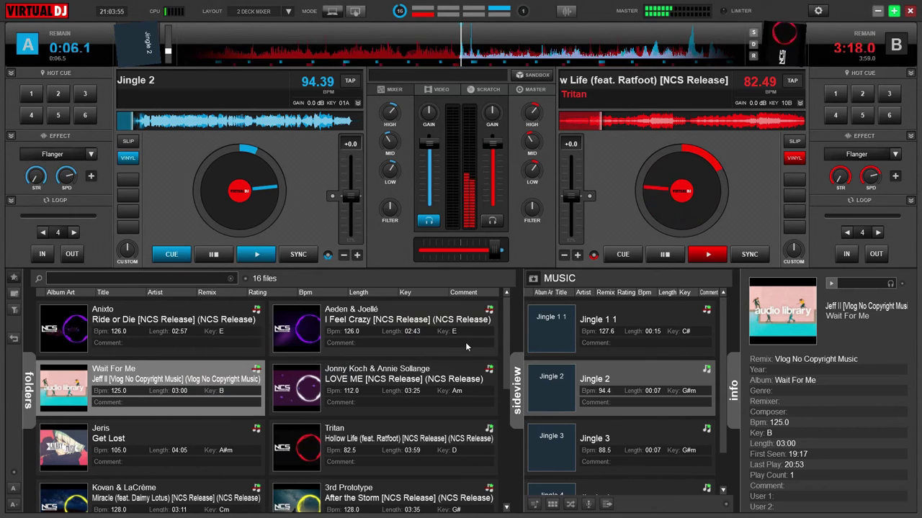
left_click_drag(508, 326, 508, 454)
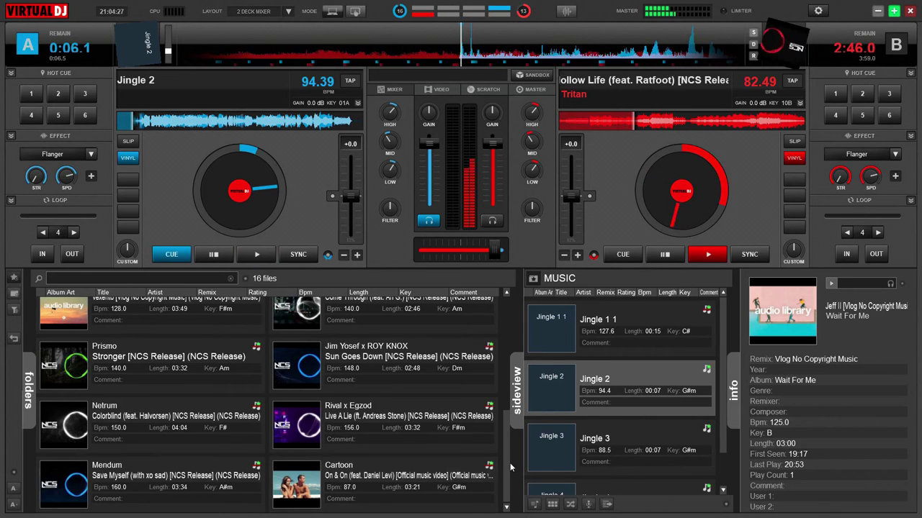
left_click_drag(506, 466, 507, 347)
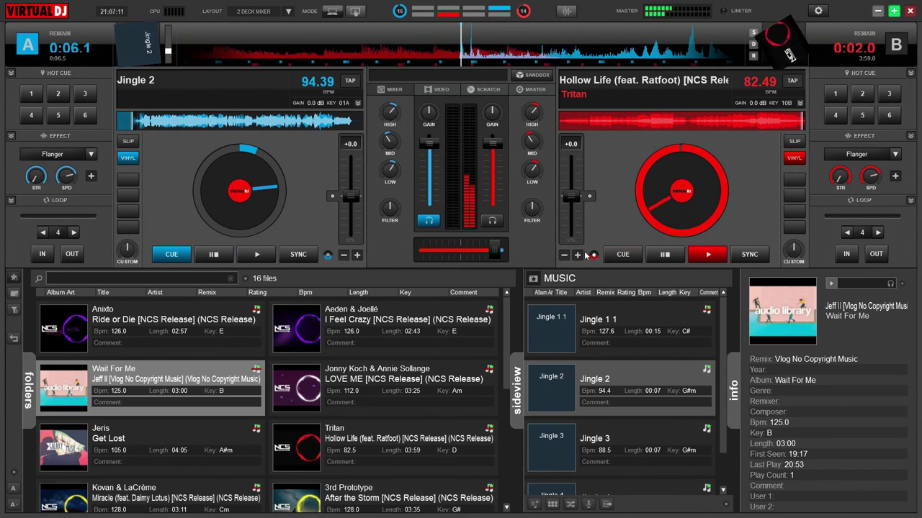
Step: Start Jingle 2 on deck A and crossfade to it from "Hollow Life" on deck B
left_click(257, 255)
left_click_drag(496, 250, 425, 264)
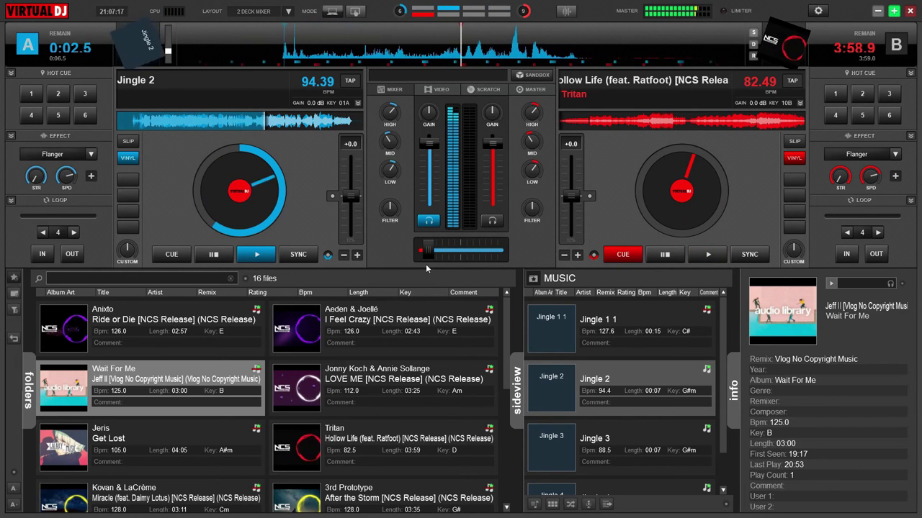